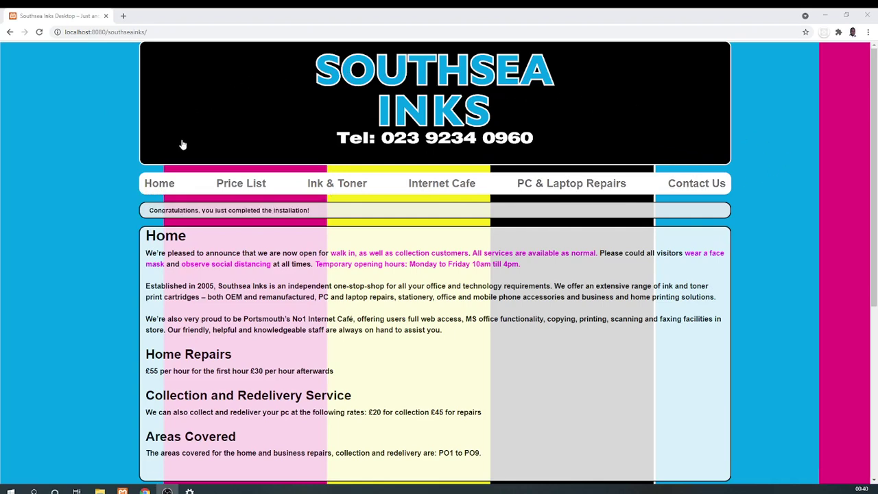
- Look over the Southsea Inks home page from the header down to the testimonials, opening times, map and footer
drag(875, 126, 760, 439)
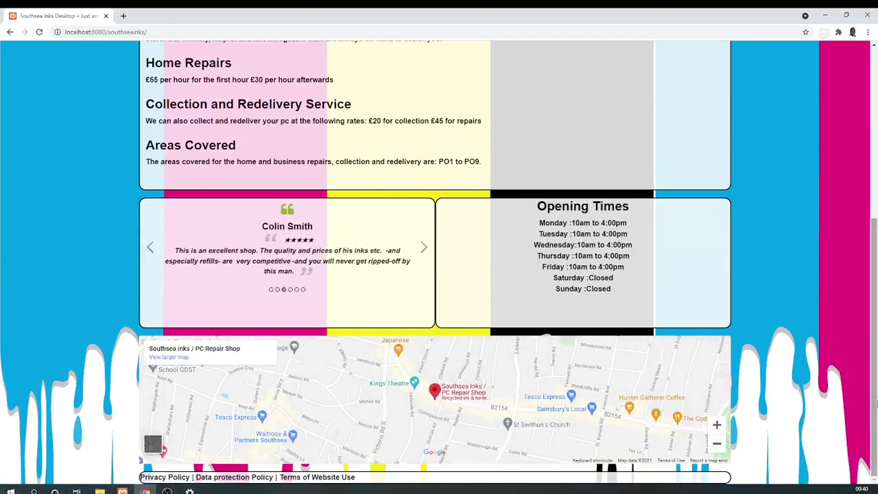
drag(876, 338, 825, 110)
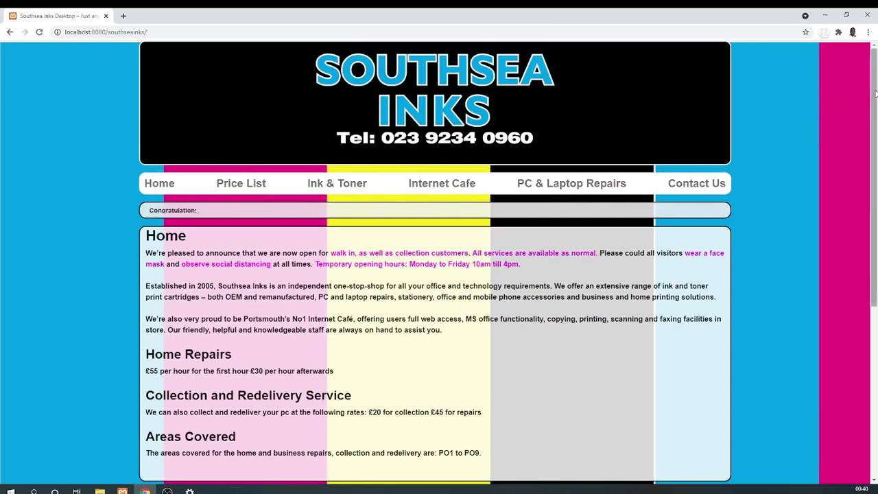
drag(874, 126, 856, 332)
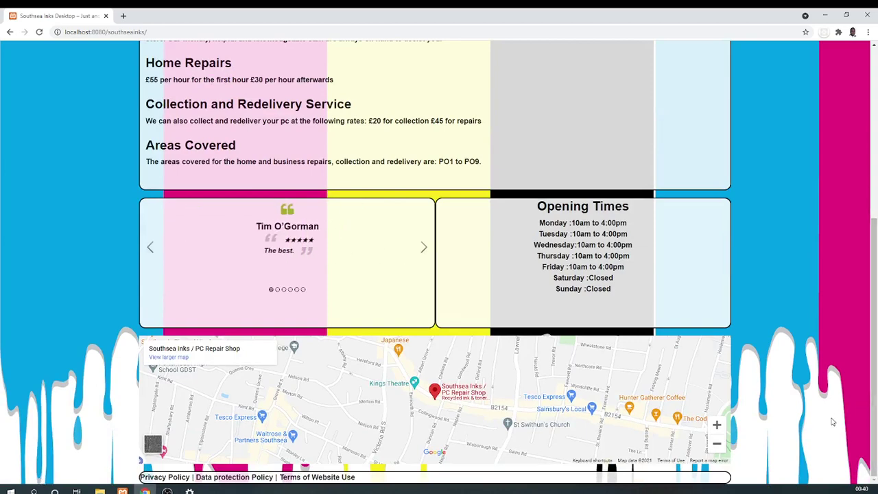
drag(870, 367, 650, 187)
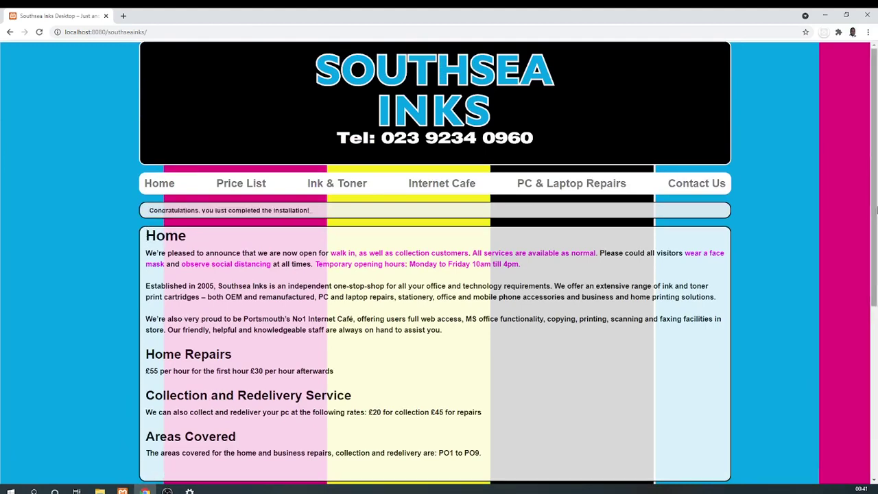
drag(876, 159, 821, 334)
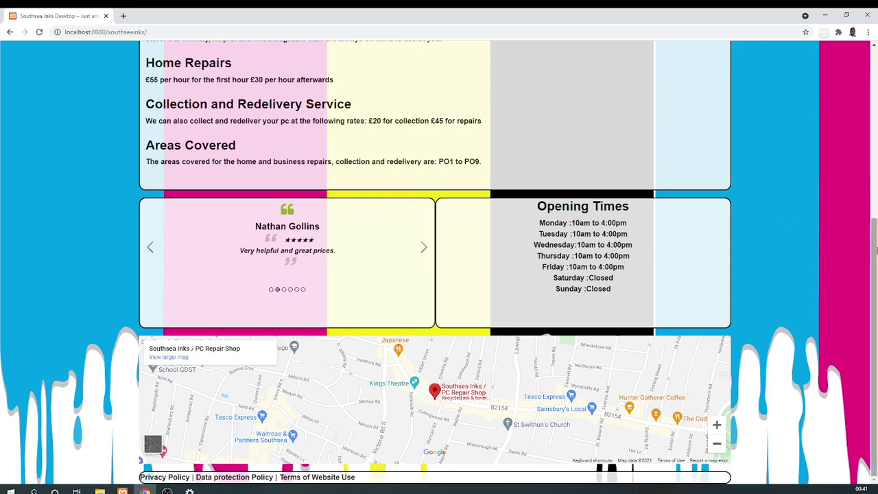
drag(875, 251, 875, 75)
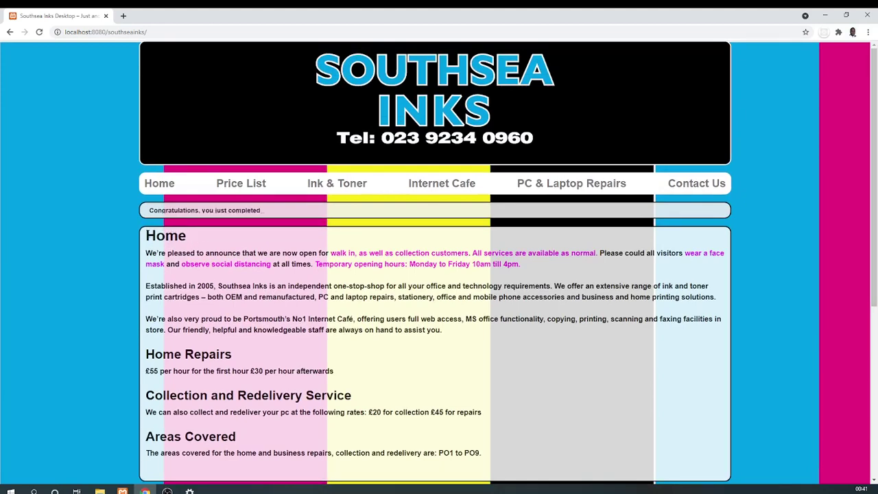
- Go to localhost:8080/southseainks/wp-admin and log in to the WordPress dashboard with the saved credentials
click(184, 33)
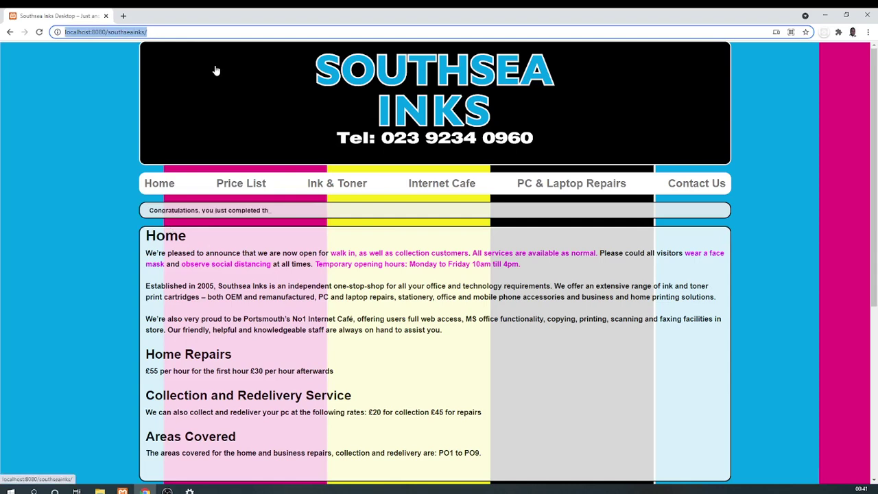
key(Right)
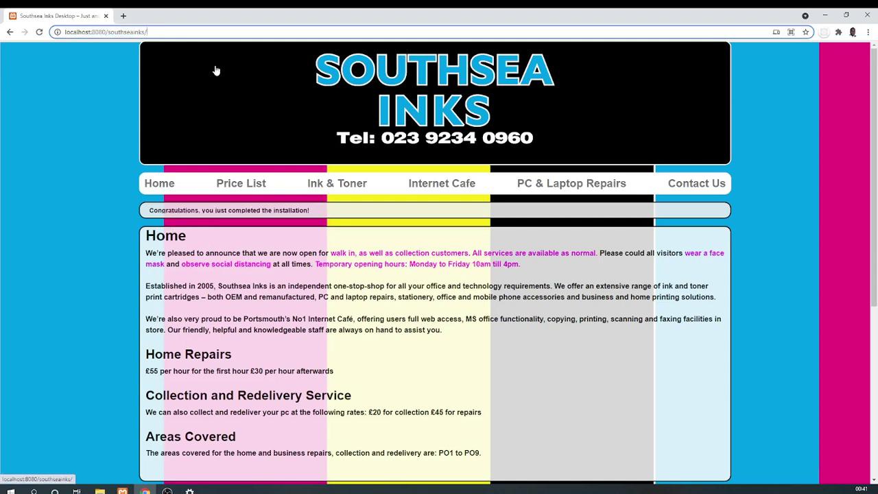
text(wp-admin)
key(Return)
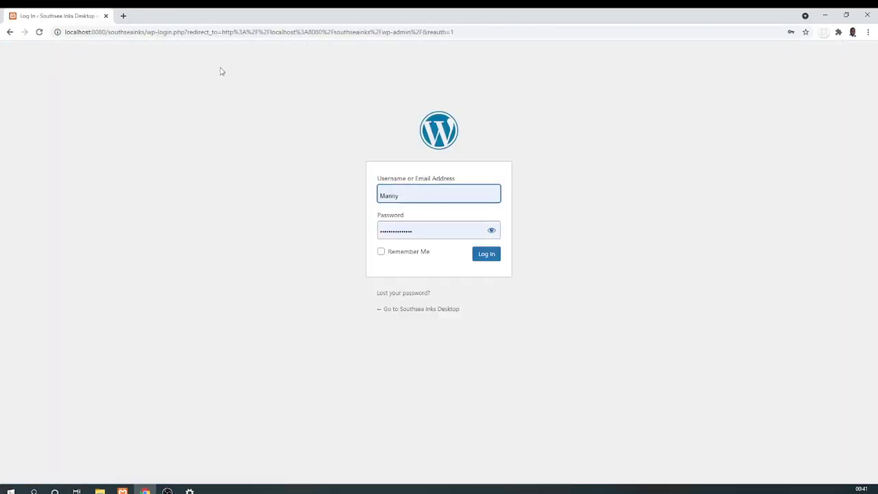
click(485, 257)
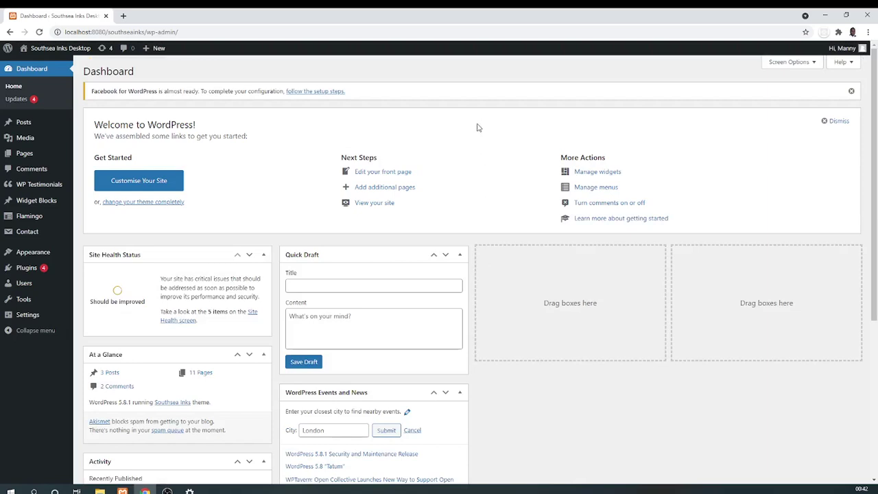
- Find the front page in the site's list of pages and open it in the editor to view its content
mouse_move(26, 161)
mouse_move(32, 206)
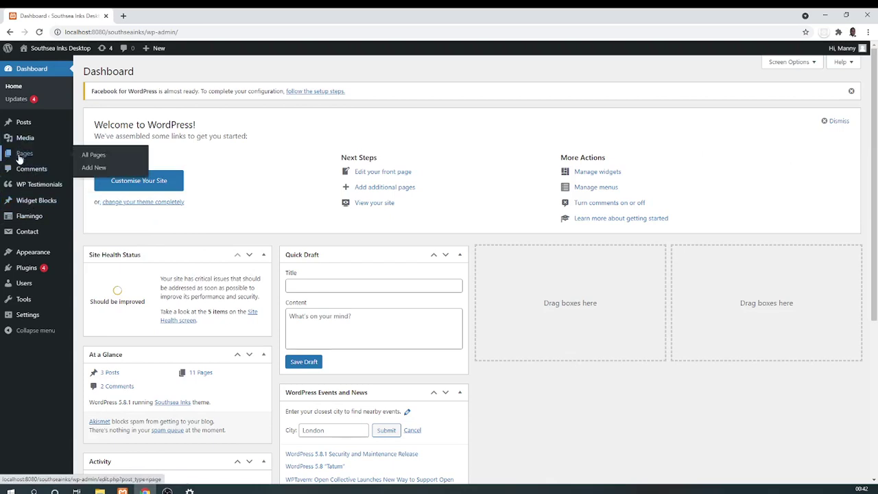
click(21, 157)
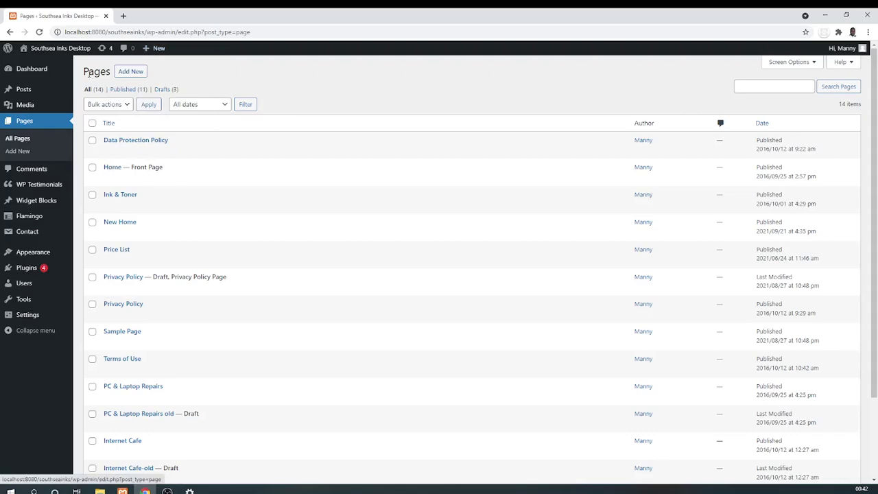
click(69, 59)
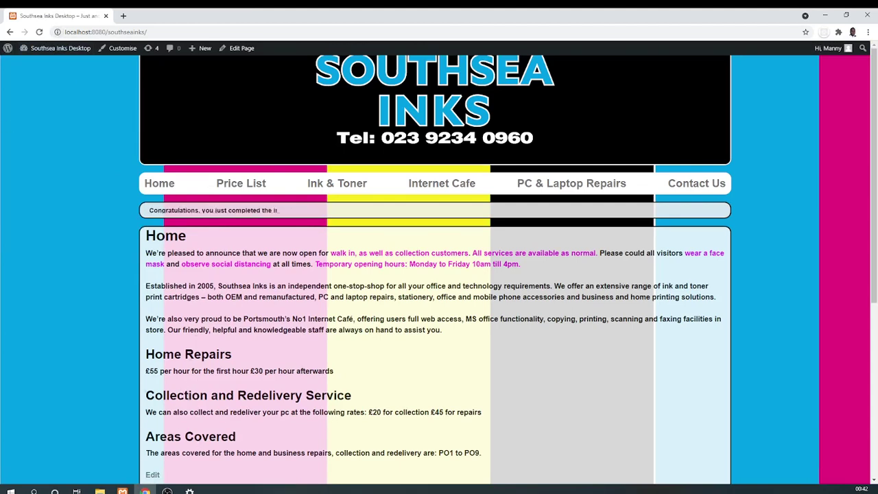
click(46, 49)
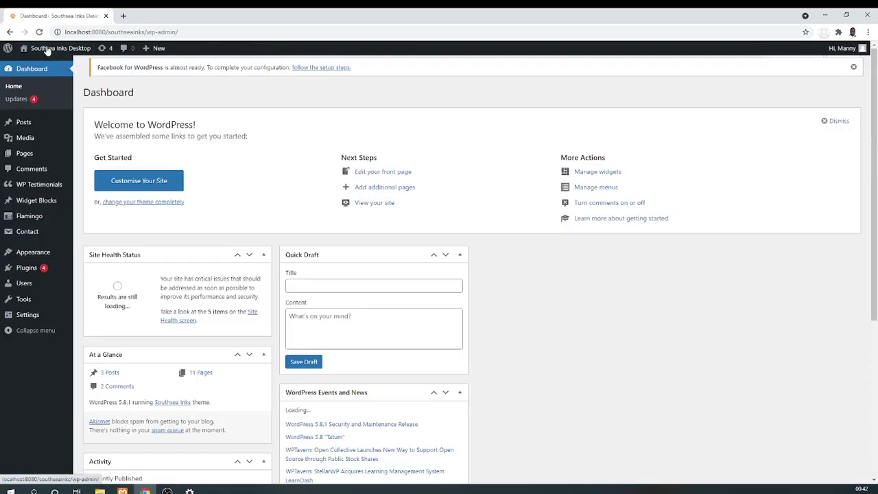
click(25, 153)
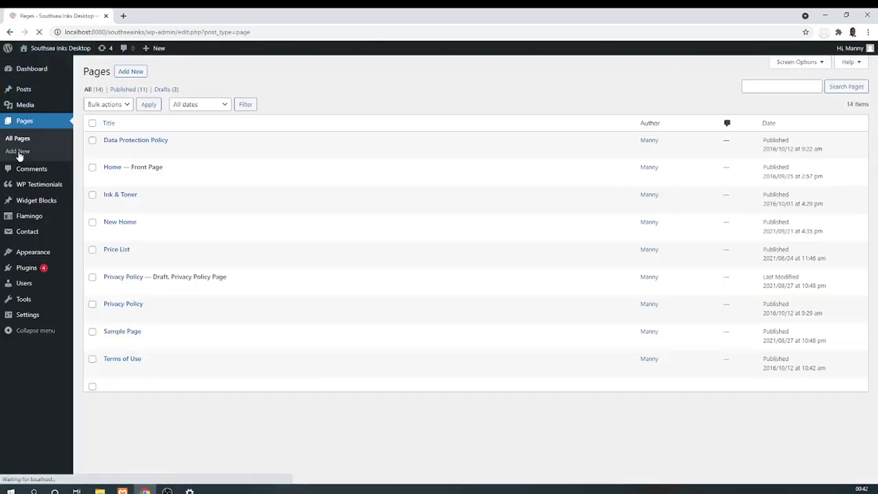
click(108, 180)
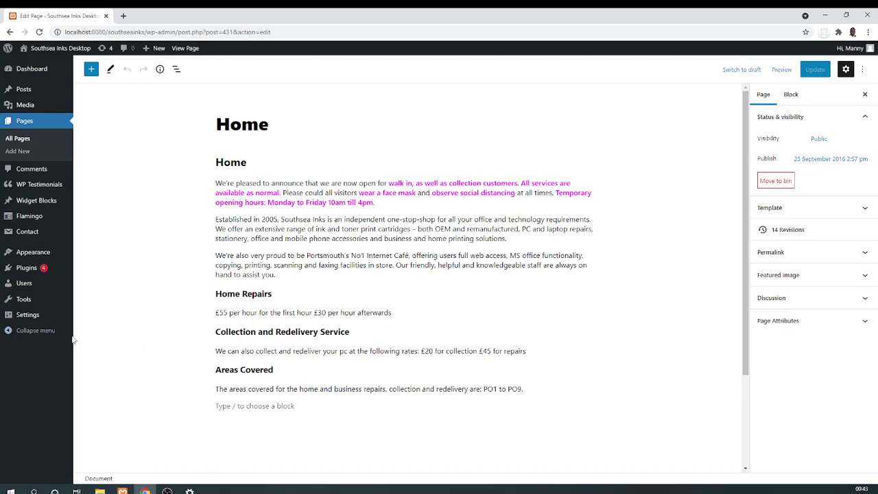
- Examine the list of testimonials and the slider shortcode in the Testimonials widget block
click(50, 189)
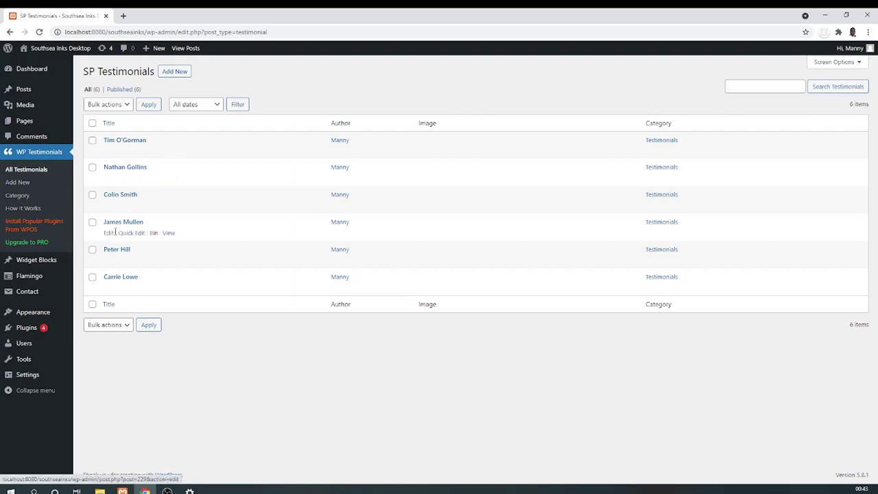
click(49, 261)
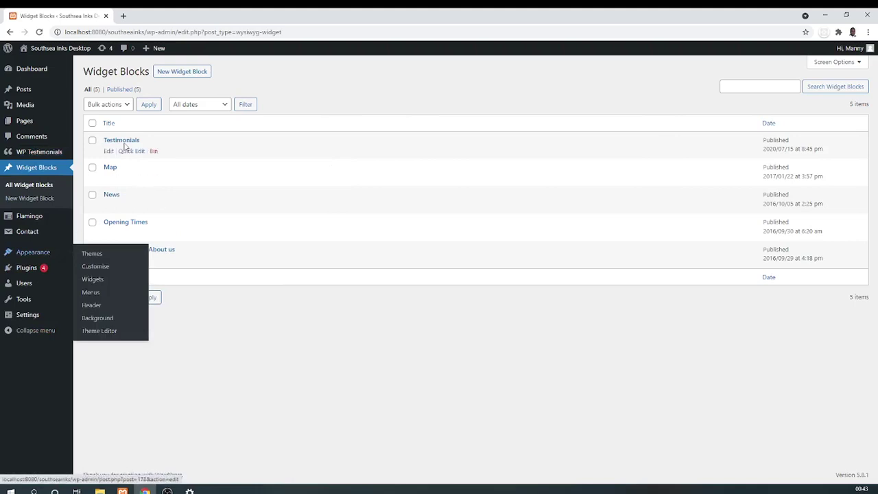
click(126, 142)
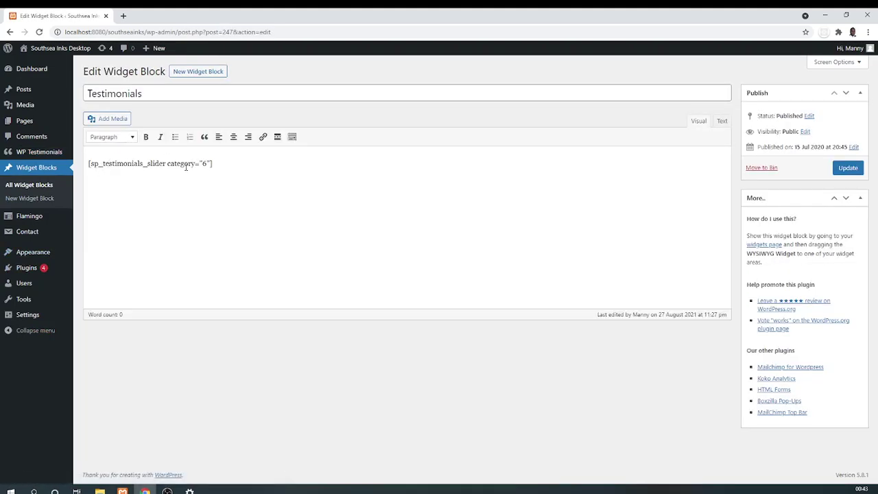
click(42, 155)
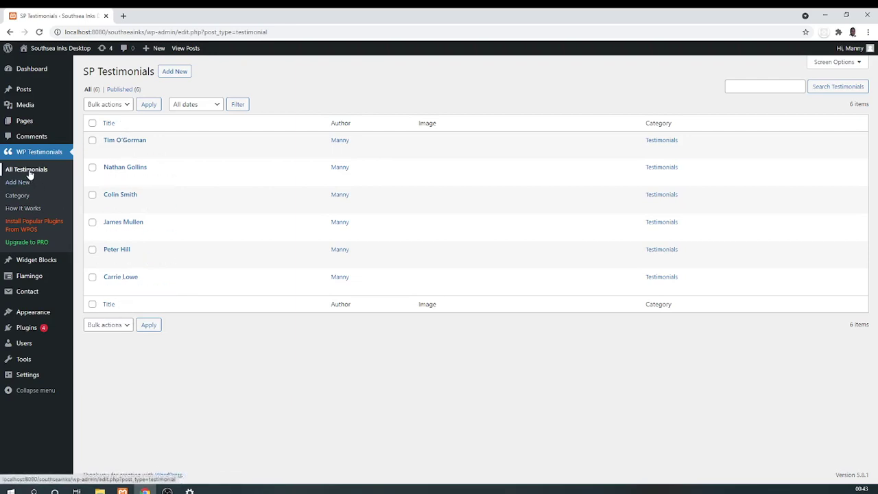
- Inspect the contents of the Opening Times and Map widget blocks and return to the widget block list
click(43, 263)
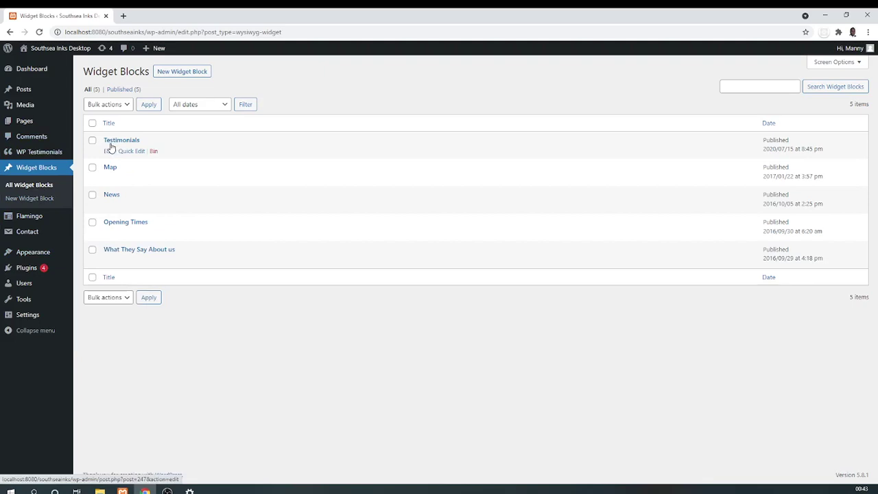
mouse_move(107, 231)
click(109, 234)
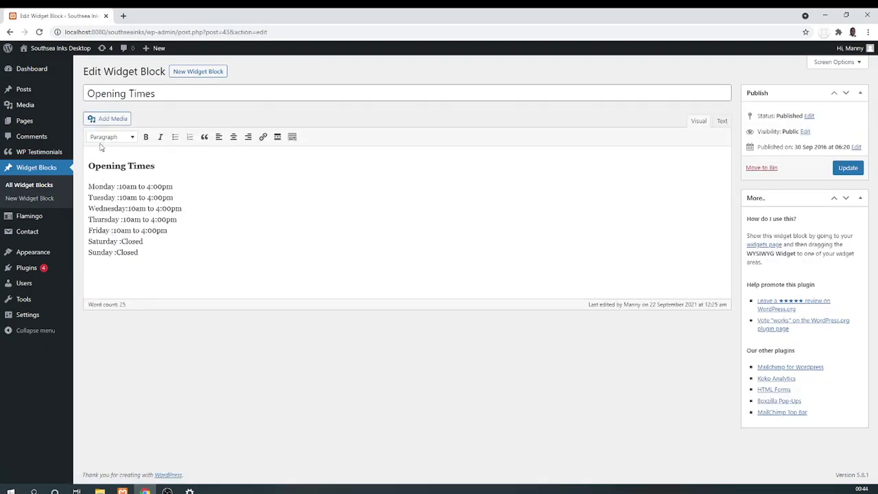
click(30, 187)
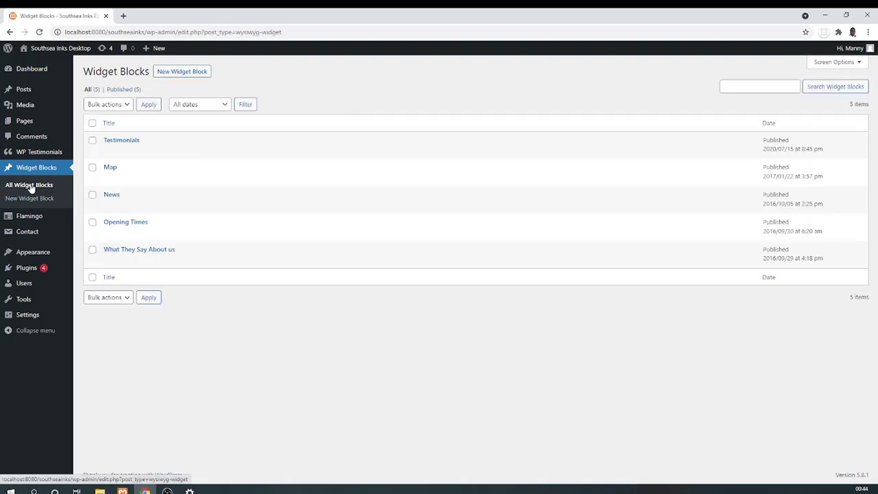
click(110, 178)
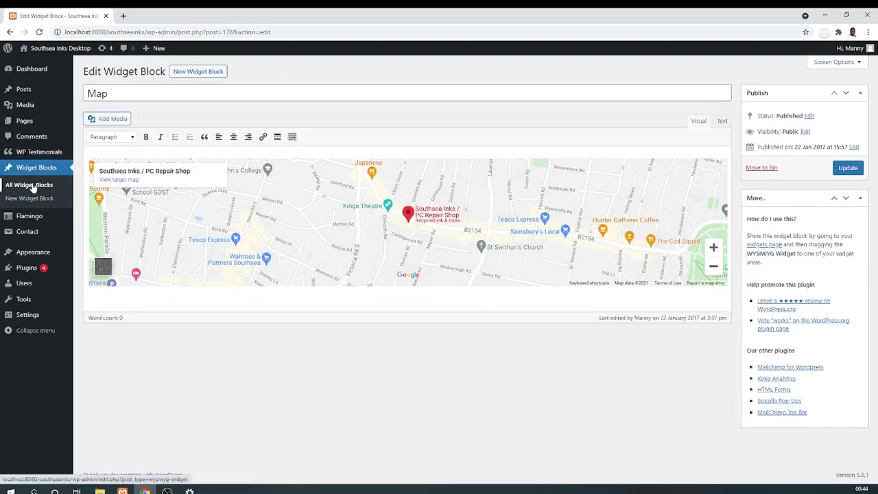
click(31, 186)
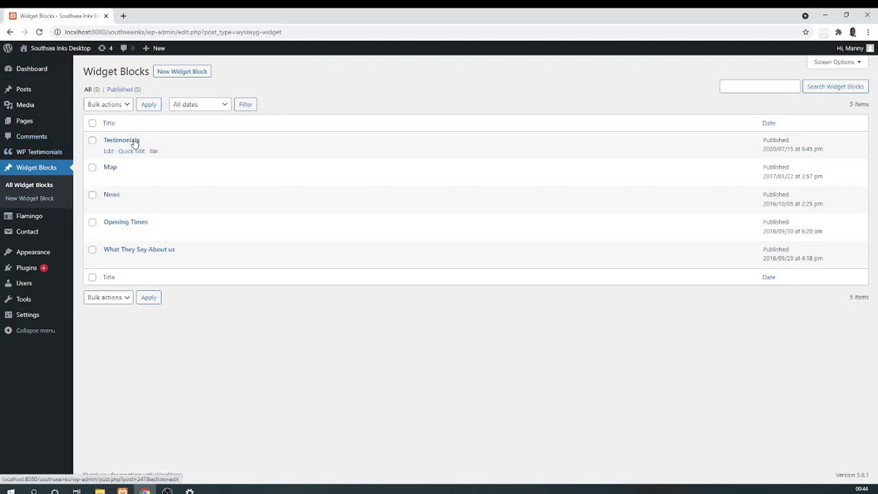
- View the live home page and compare its testimonials, opening times and map areas with the widget blocks
click(61, 50)
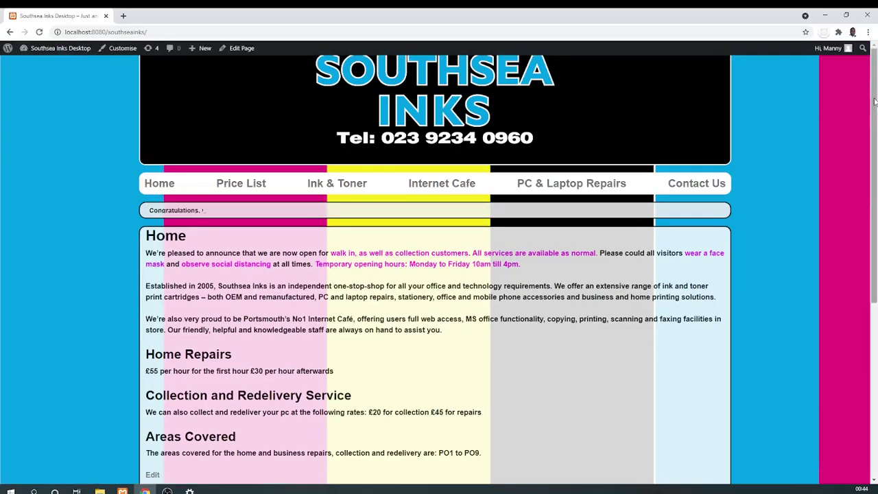
scroll(310, 272, down, 4)
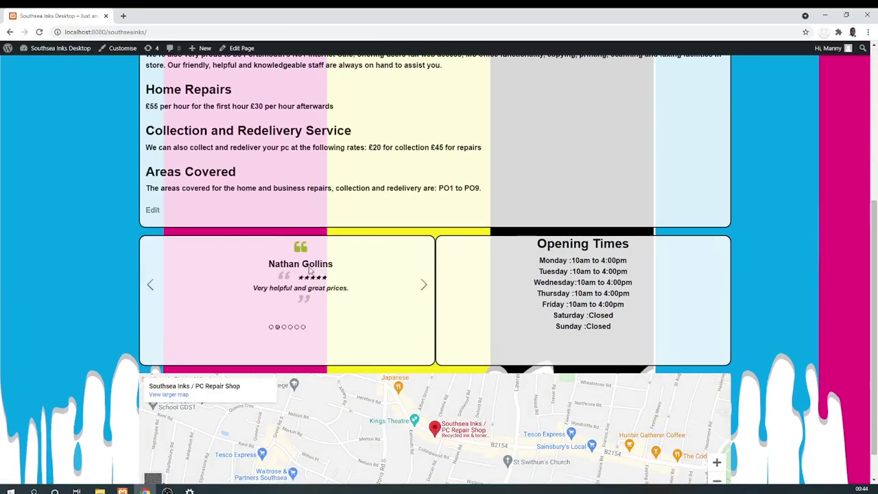
scroll(875, 347, down, 1)
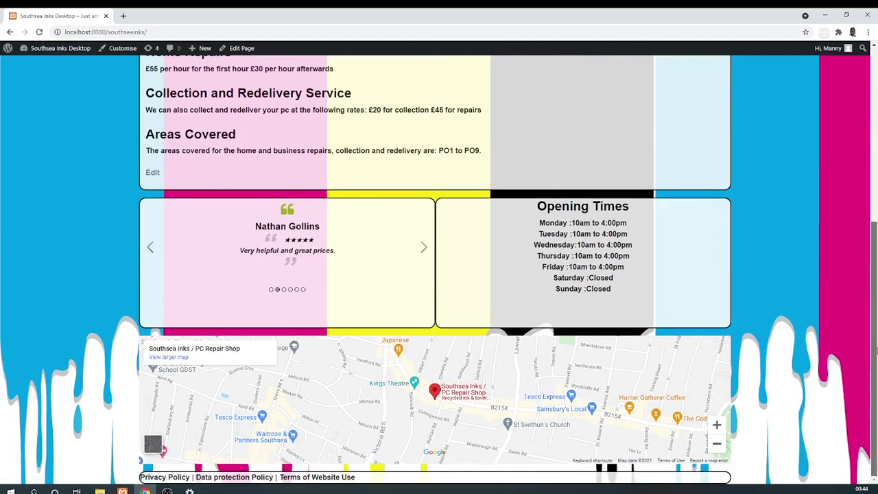
scroll(874, 347, up, 5)
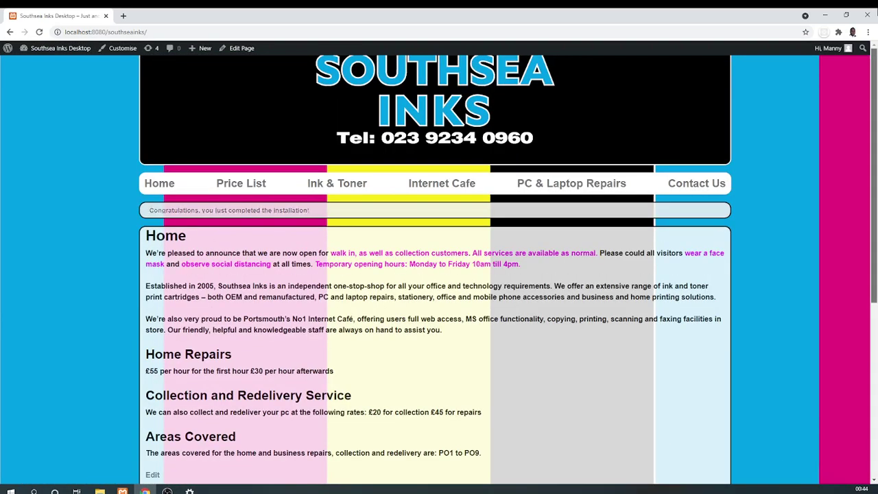
- Return to the dashboard and reopen the Home page in the block editor
click(61, 50)
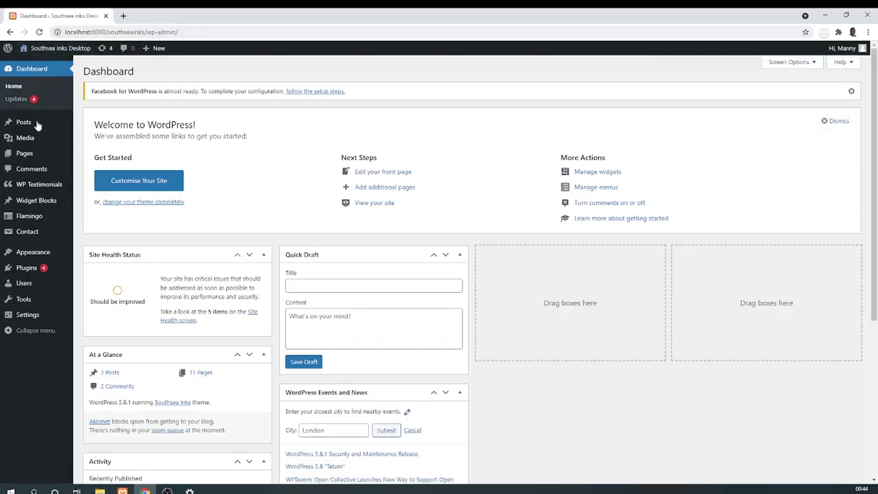
click(30, 158)
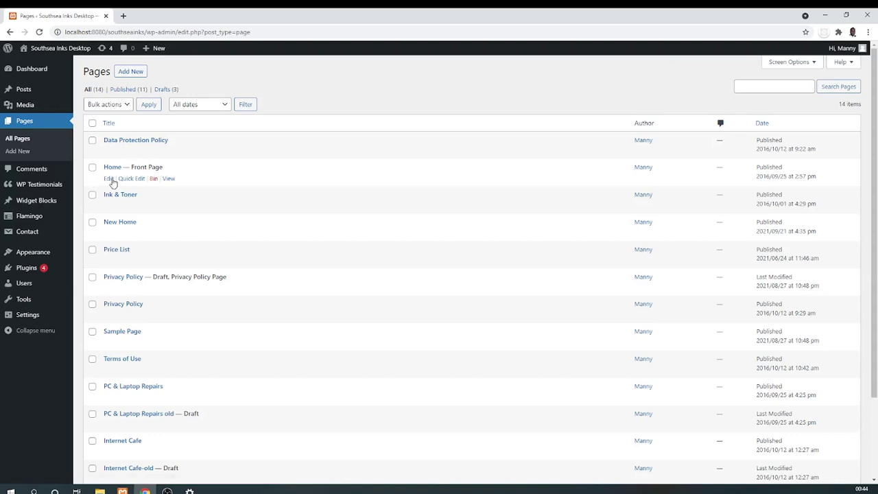
click(111, 180)
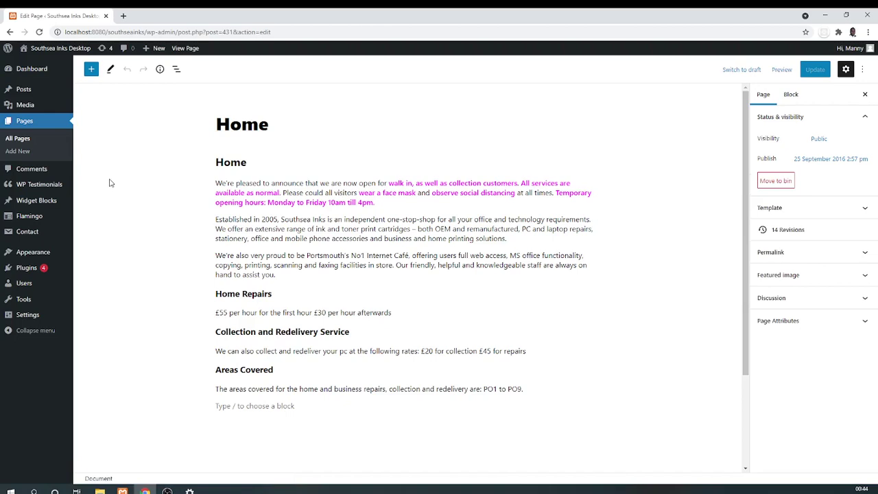
- Check the Home page's template setting in Quick Edit and go back to the live site
click(30, 143)
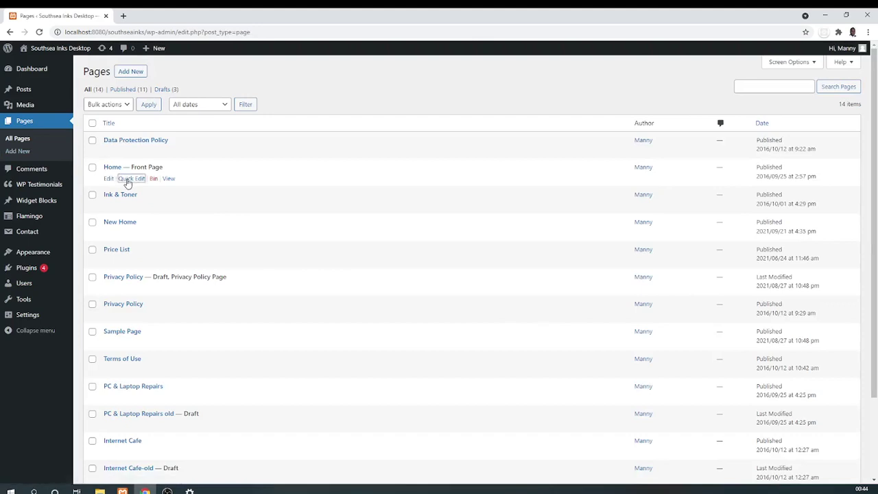
click(127, 178)
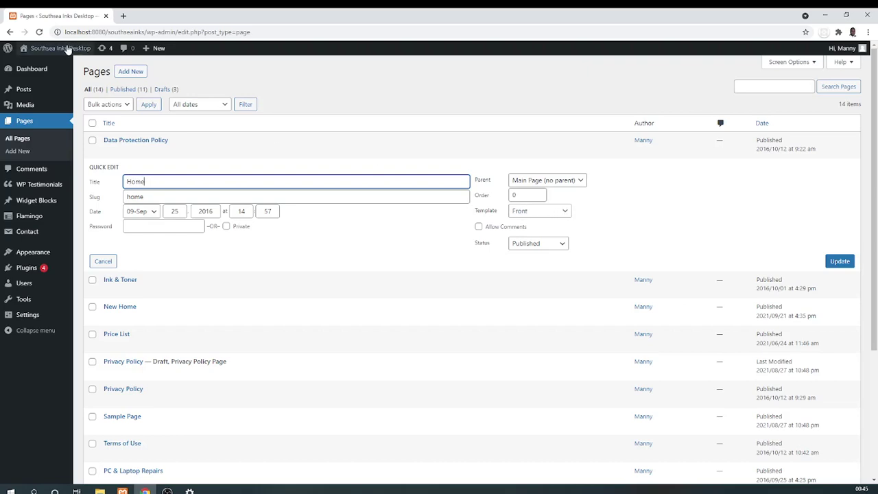
click(37, 63)
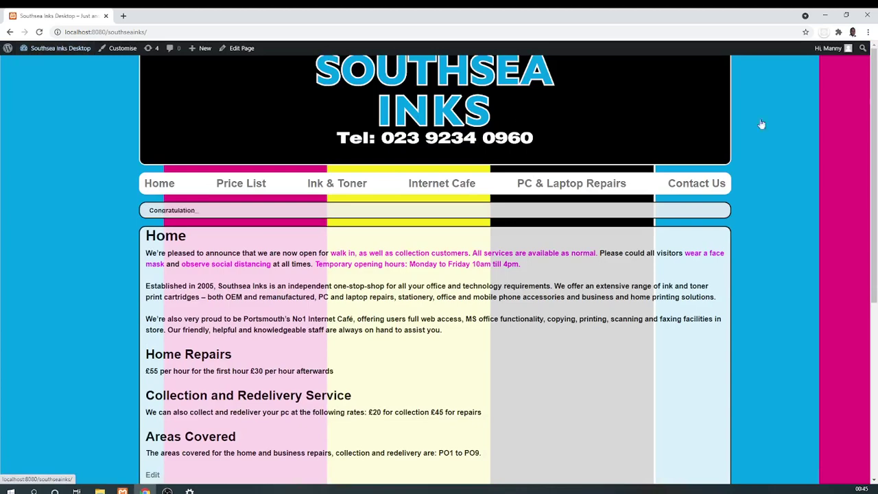
- Look over the live home page down to the map and return to the dashboard's list of pages
drag(875, 116, 876, 373)
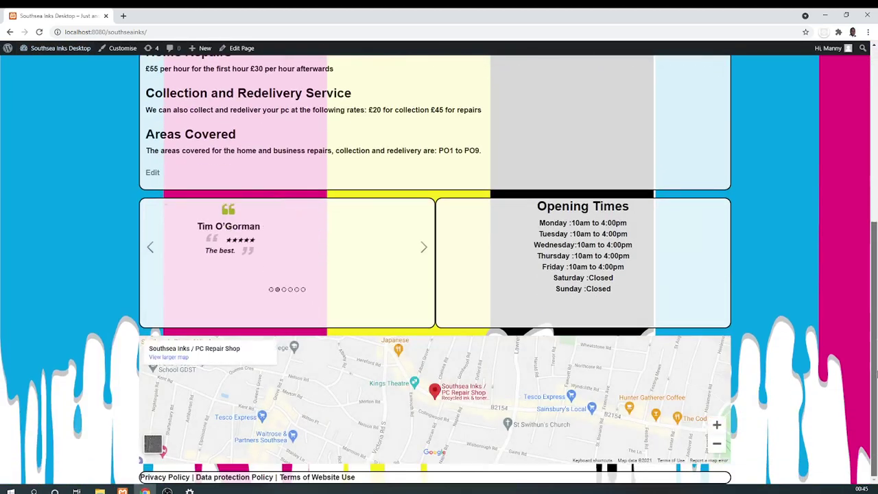
drag(877, 274, 857, 78)
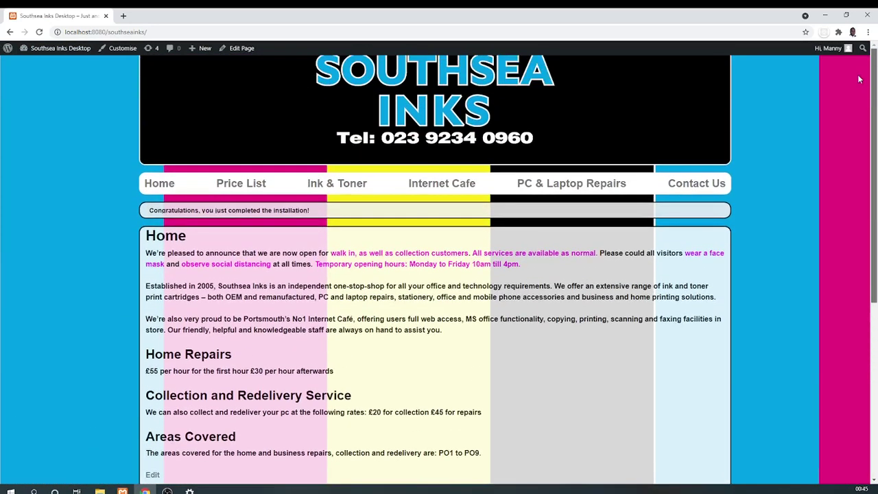
click(70, 52)
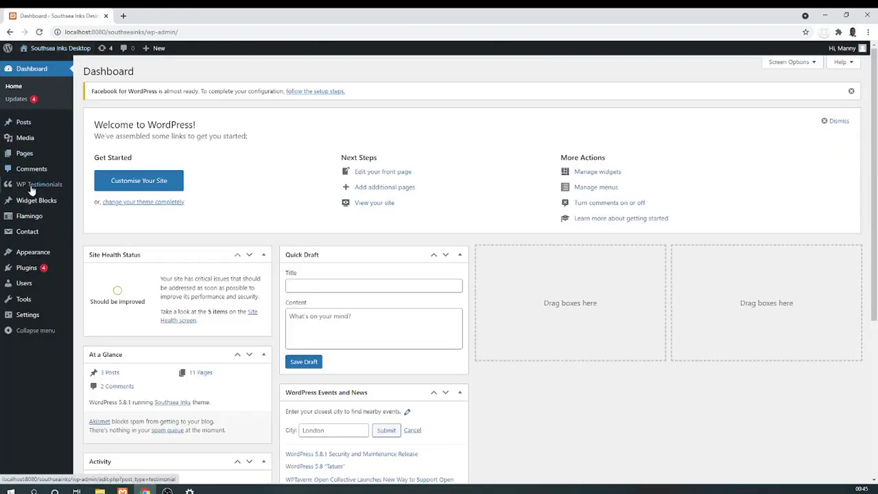
mouse_move(20, 221)
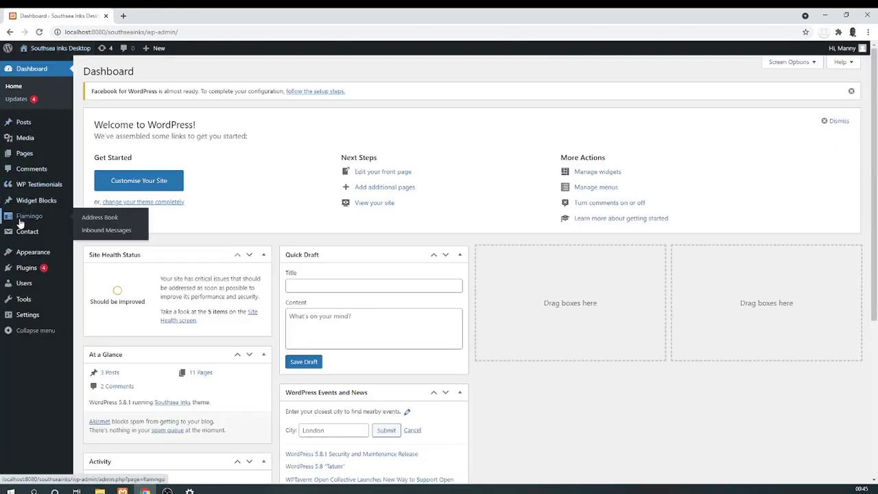
click(25, 154)
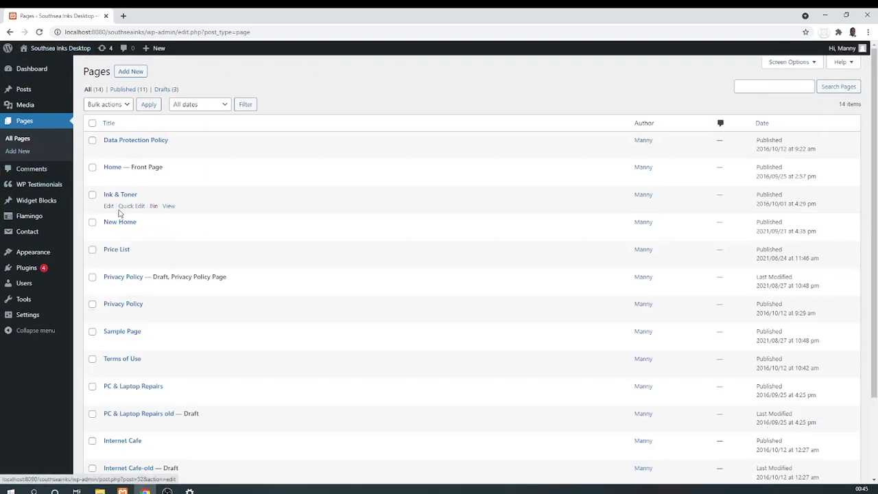
- Check the template settings of the Ink & Toner, Price List, PC & Laptop Repairs and Contact Us pages in Quick Edit
click(127, 206)
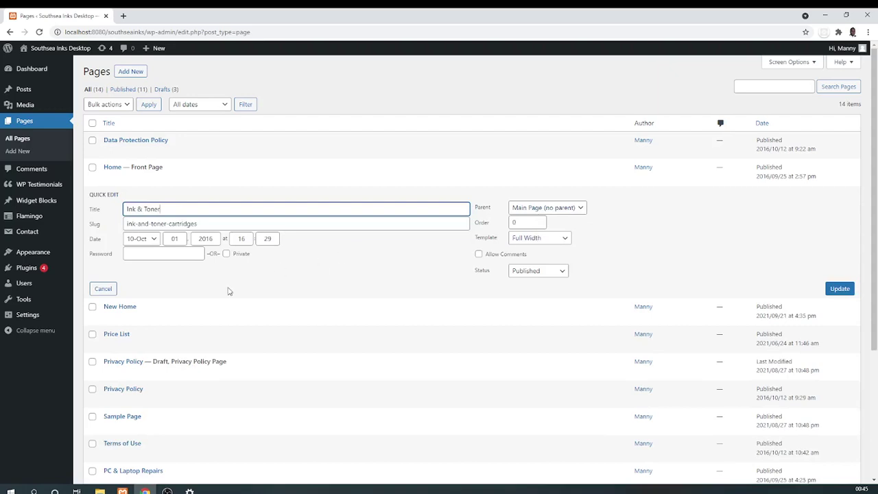
click(127, 345)
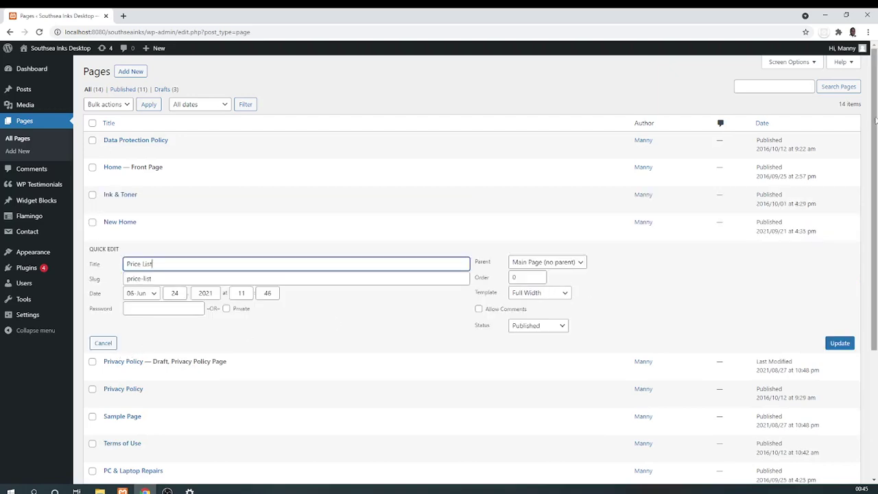
scroll(876, 120, down, 3)
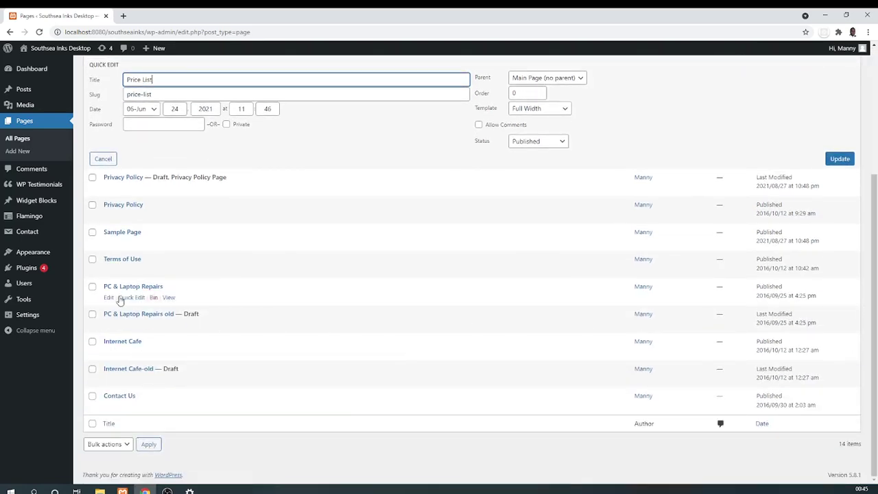
click(121, 298)
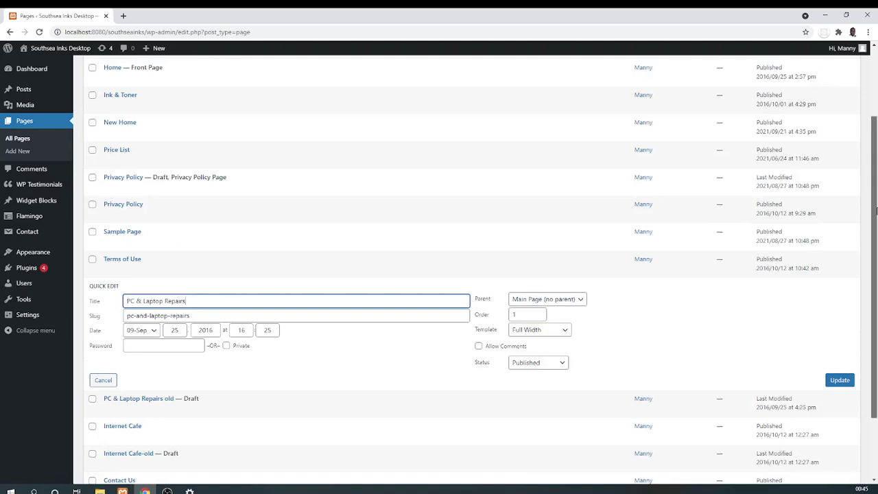
scroll(863, 289, down, 2)
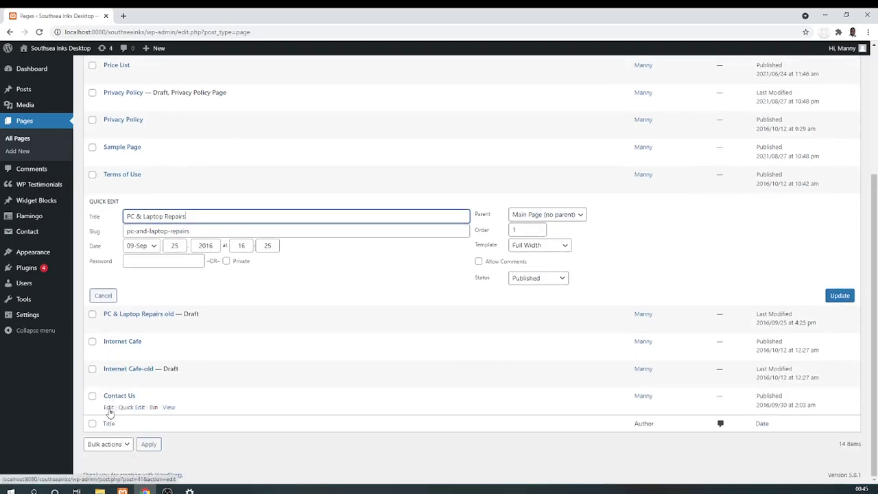
click(128, 408)
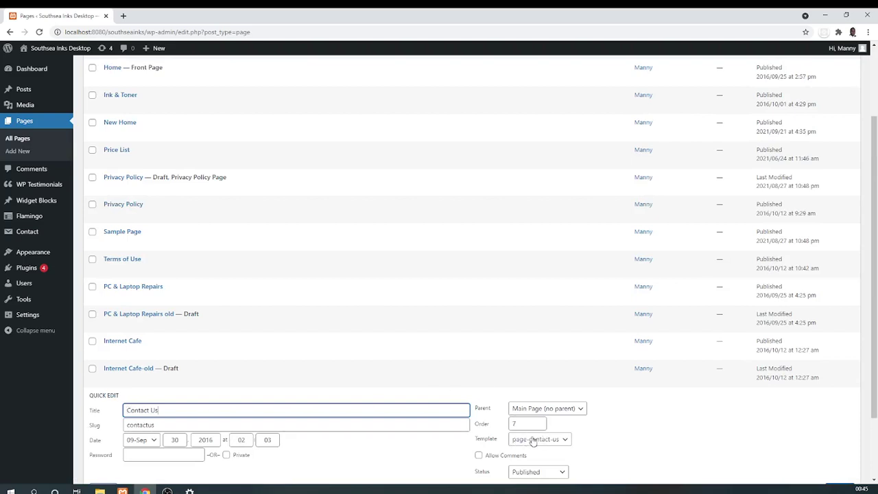
scroll(863, 98, up, 3)
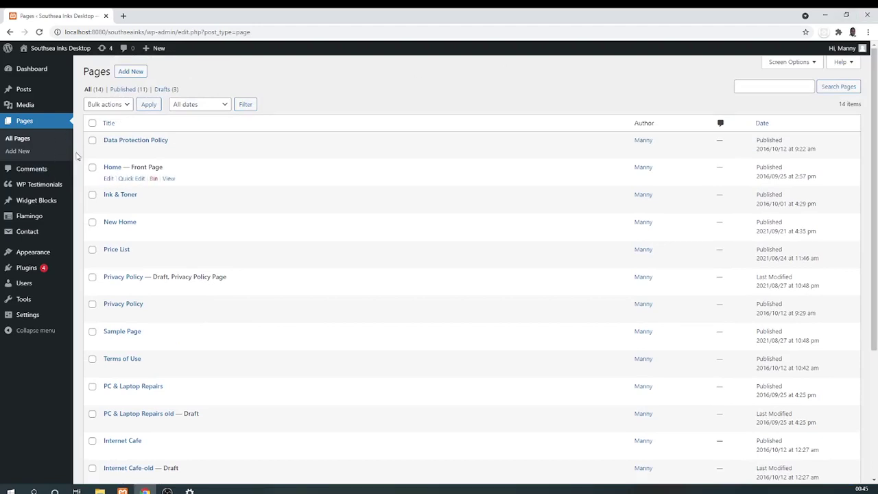
- View the live Price List, Ink & Toner, Internet Cafe and PC & Laptop Repairs pages to compare their full-width layouts
click(55, 62)
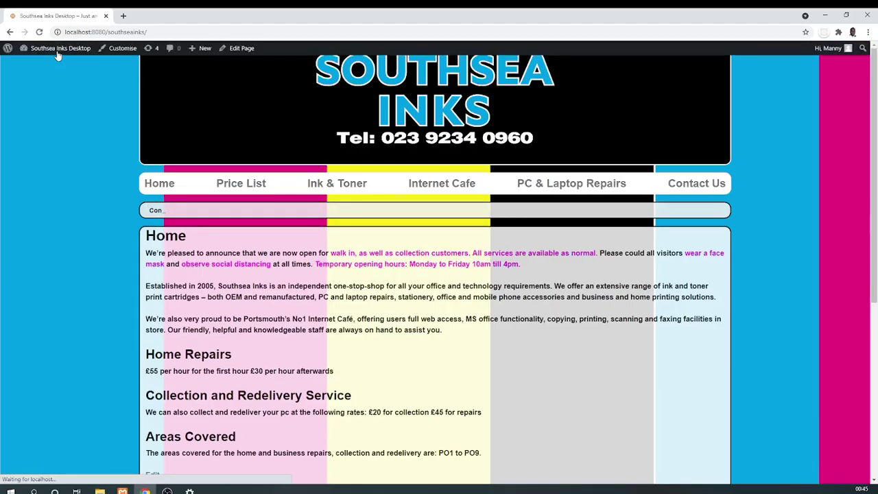
click(237, 191)
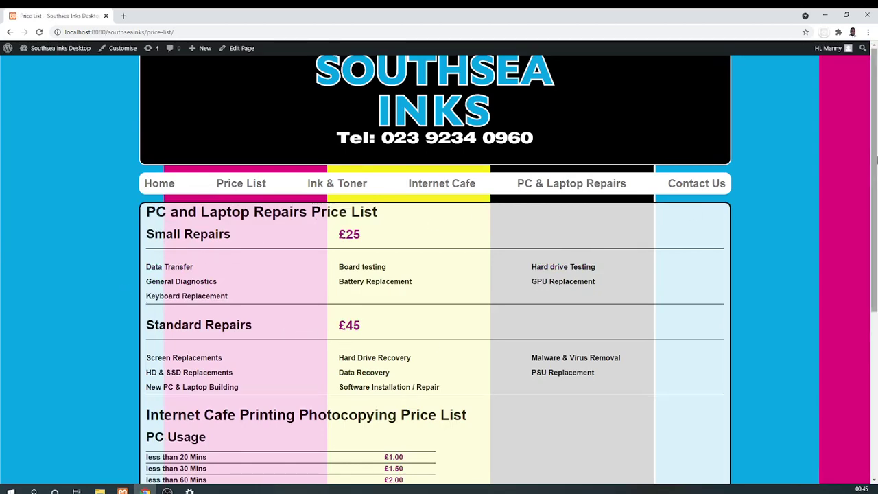
mouse_move(875, 143)
mouse_down()
mouse_move(876, 394)
mouse_move(877, 137)
mouse_up()
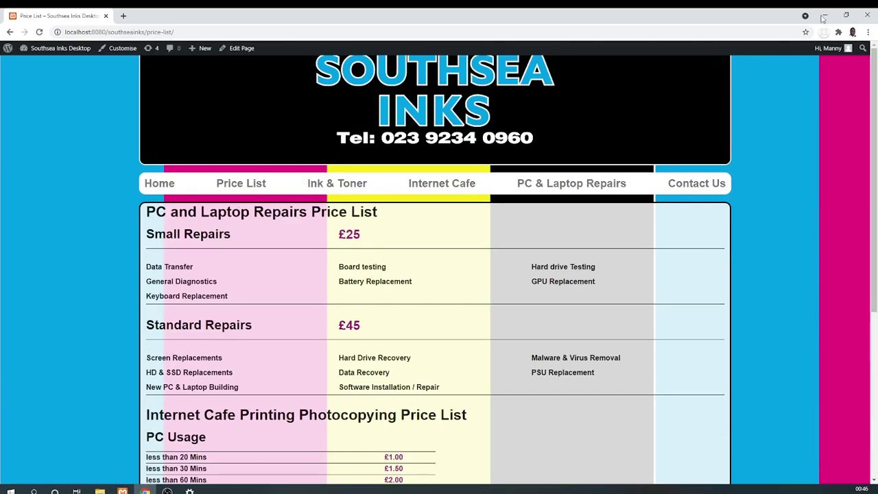
click(358, 195)
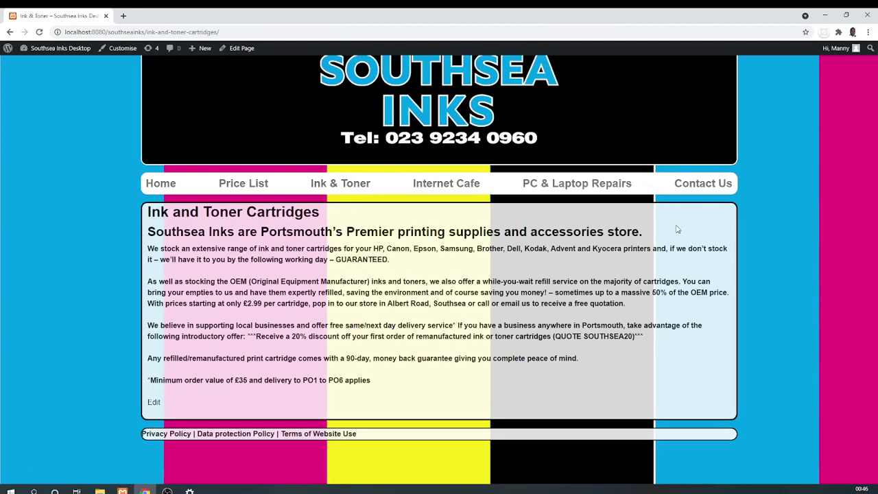
click(445, 189)
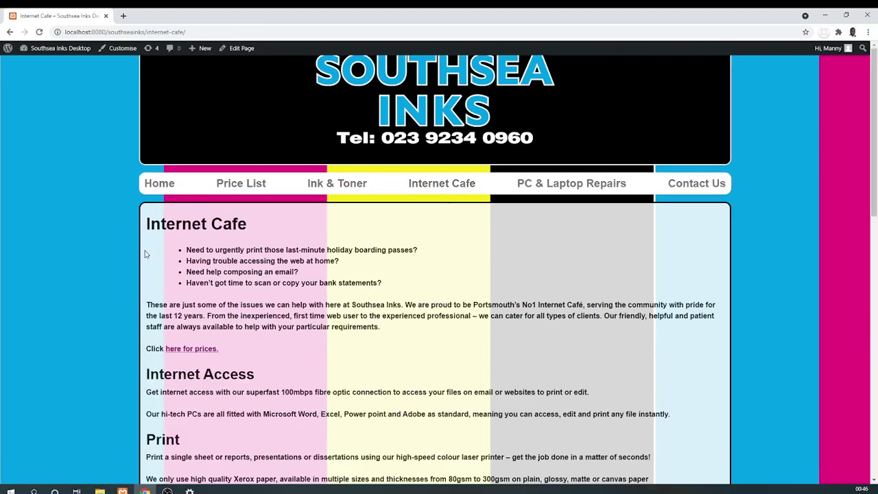
click(553, 194)
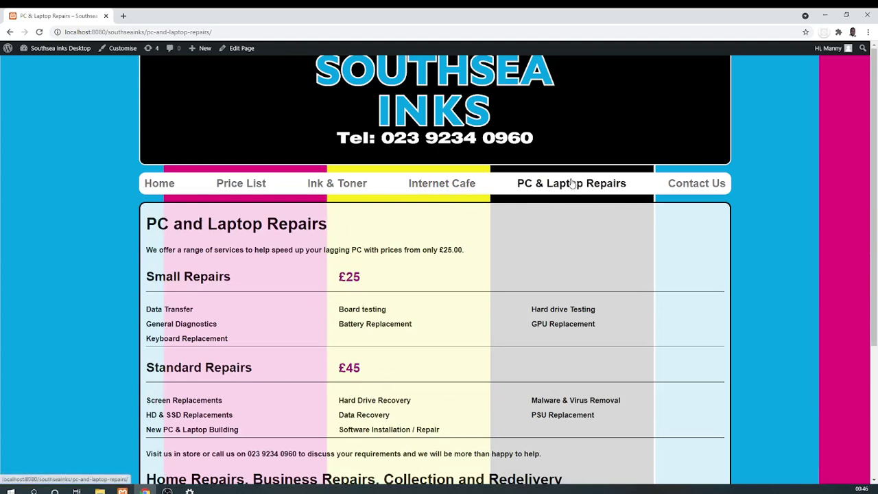
- View the live Contact Us page and examine its contact form and map
click(696, 192)
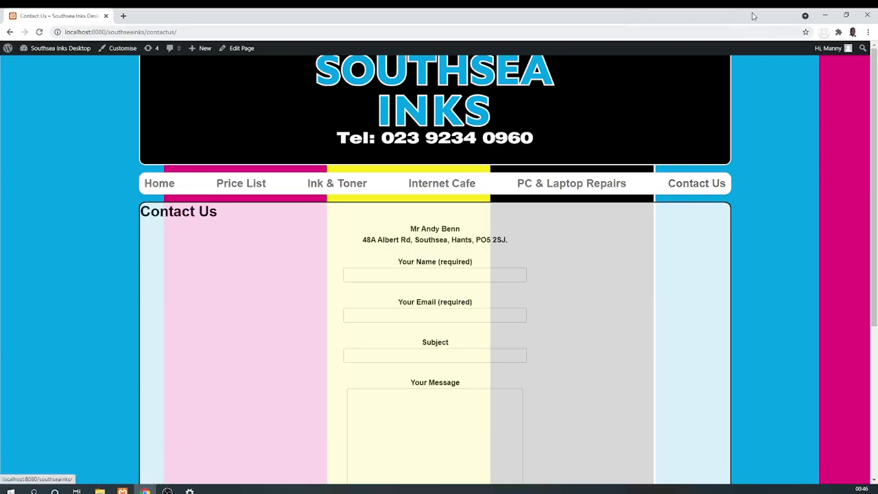
drag(874, 87, 875, 260)
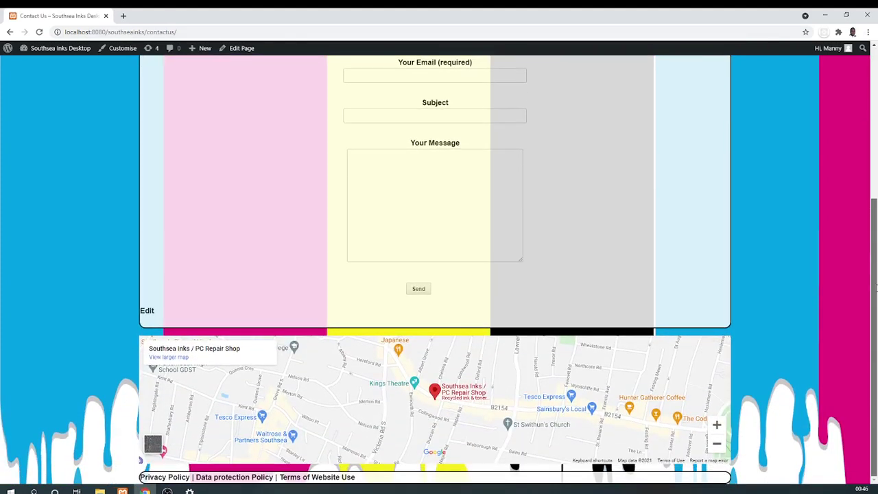
drag(875, 221, 836, 110)
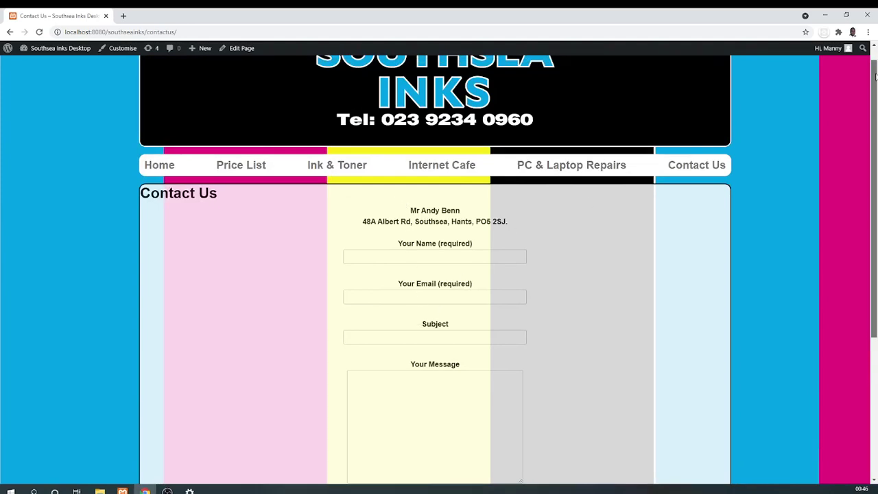
drag(872, 85, 871, 176)
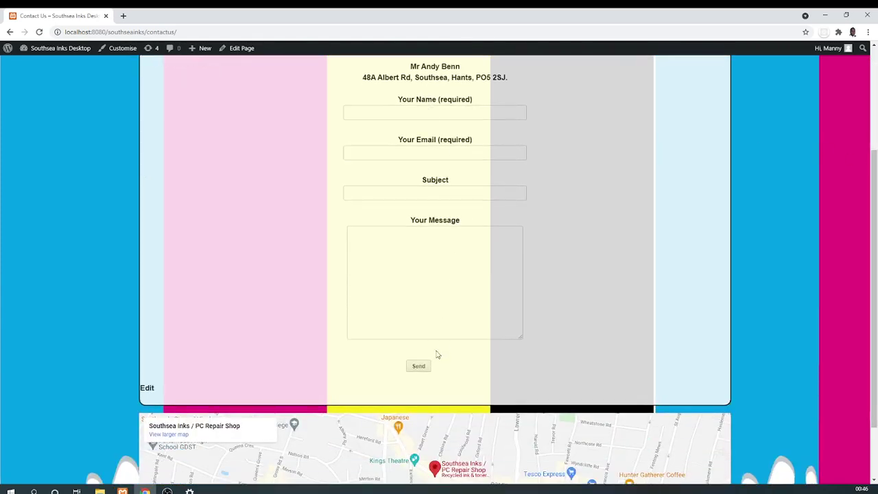
drag(877, 243, 875, 138)
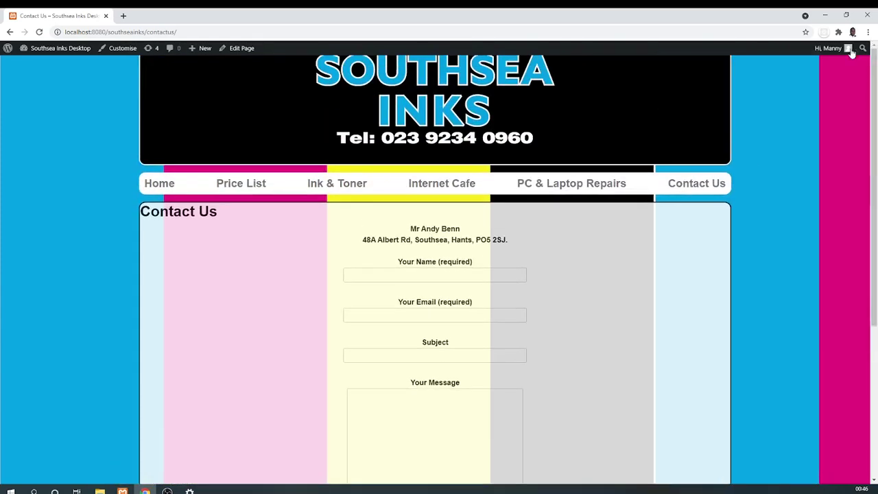
scroll(11, 238, down, 1)
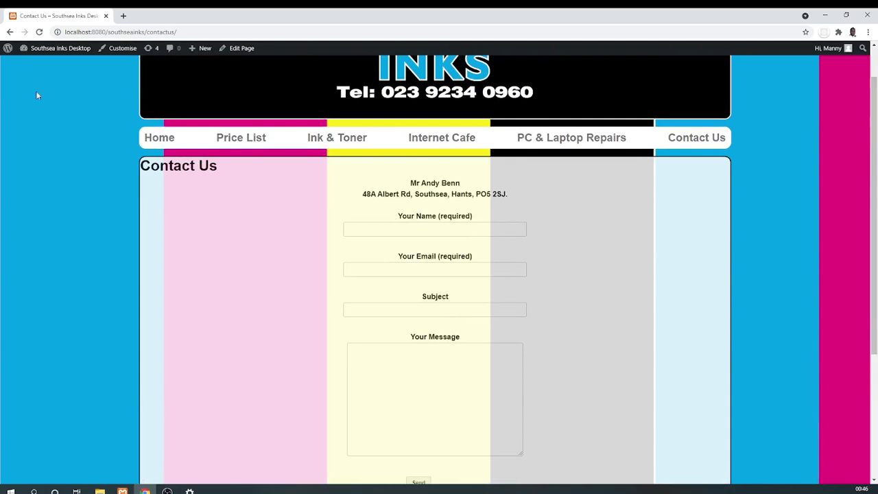
- Return to the dashboard and open the Home page in the block editor
click(64, 52)
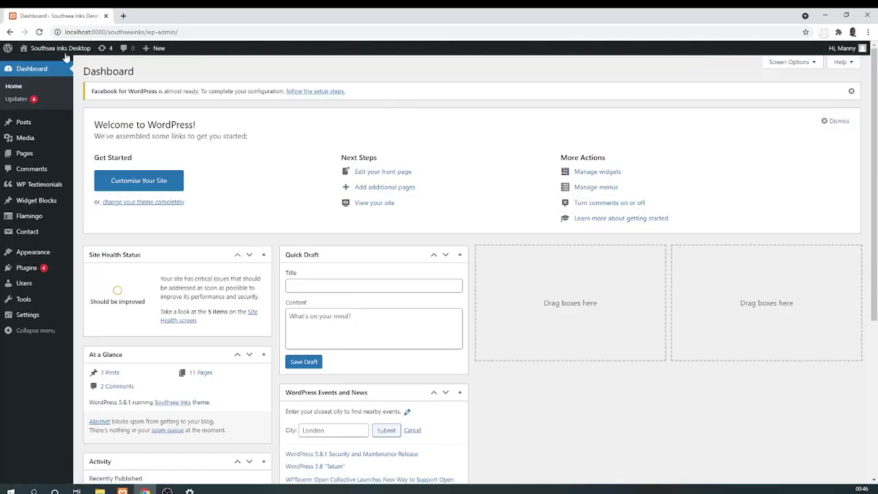
click(24, 153)
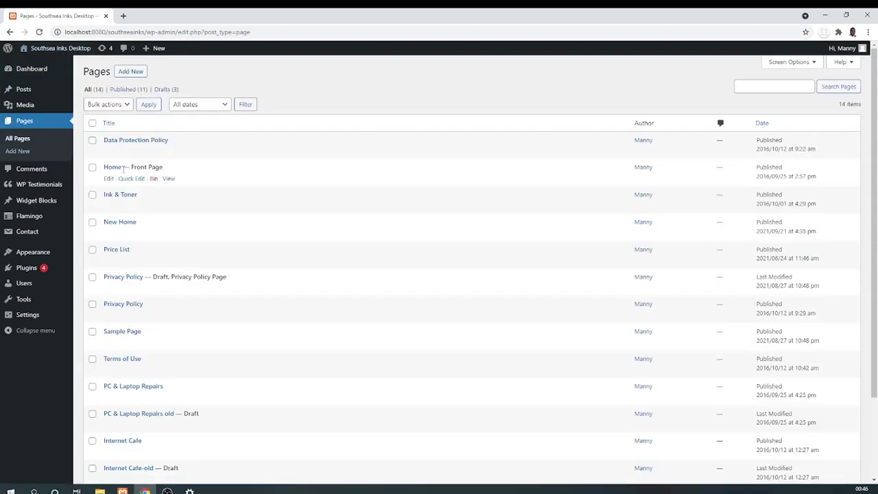
click(108, 179)
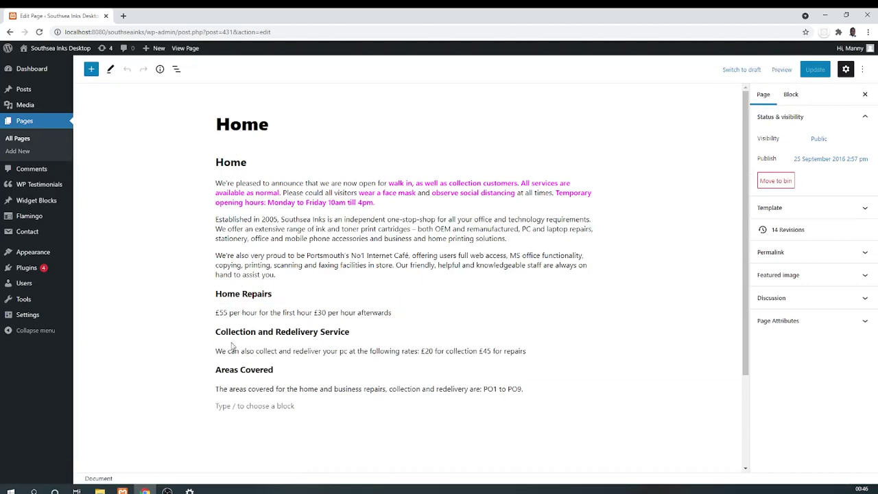
- Change the Home Repairs heading to "Our Home Repair Service" and update the page
click(234, 293)
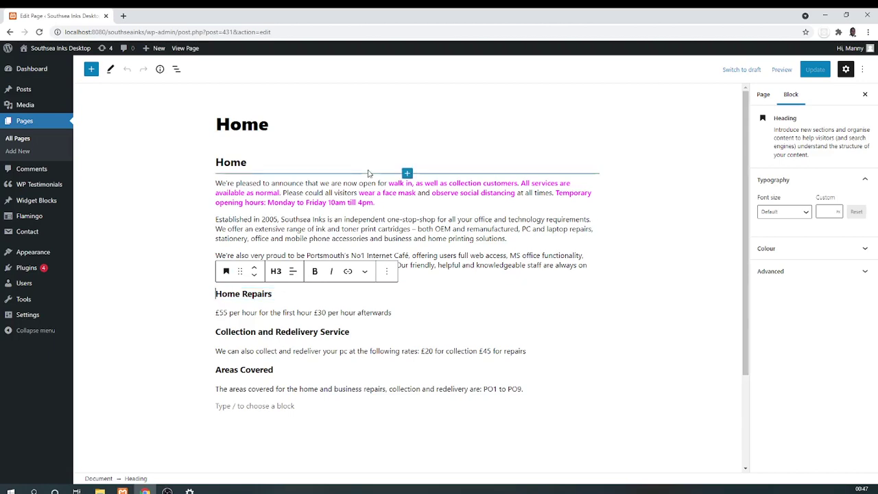
text(Our)
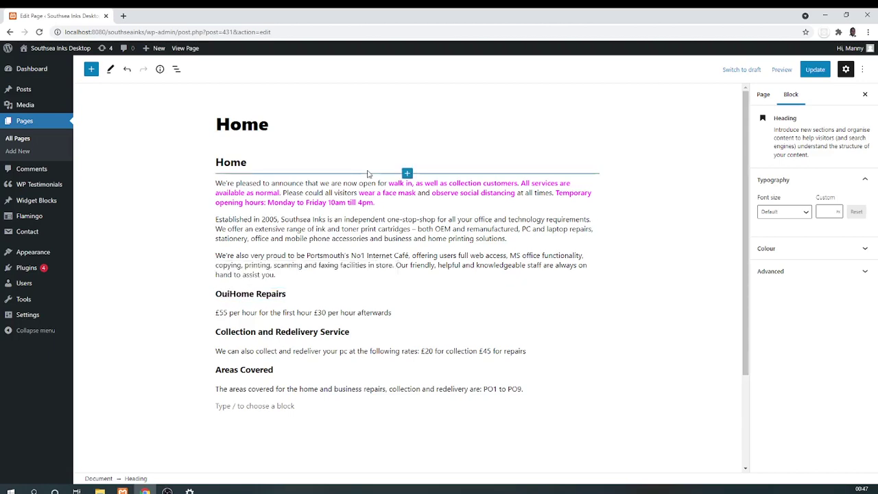
key(BackSpace)
text(r)
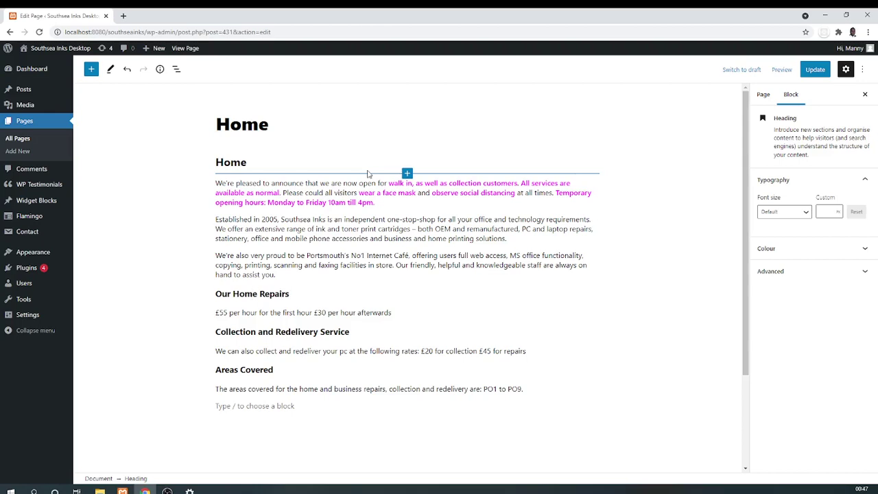
key(BackSpace)
text(Service)
click(814, 69)
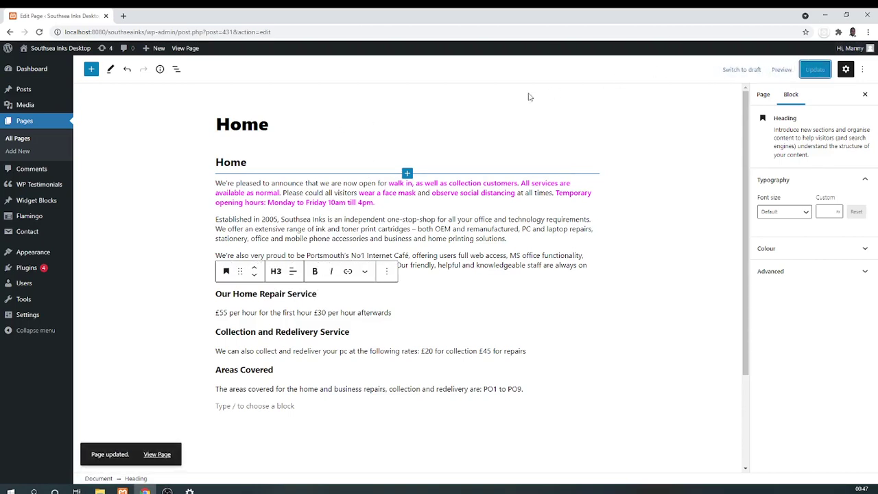
- Check the edited heading on the live home page, then reopen the Home page in the block editor
click(73, 51)
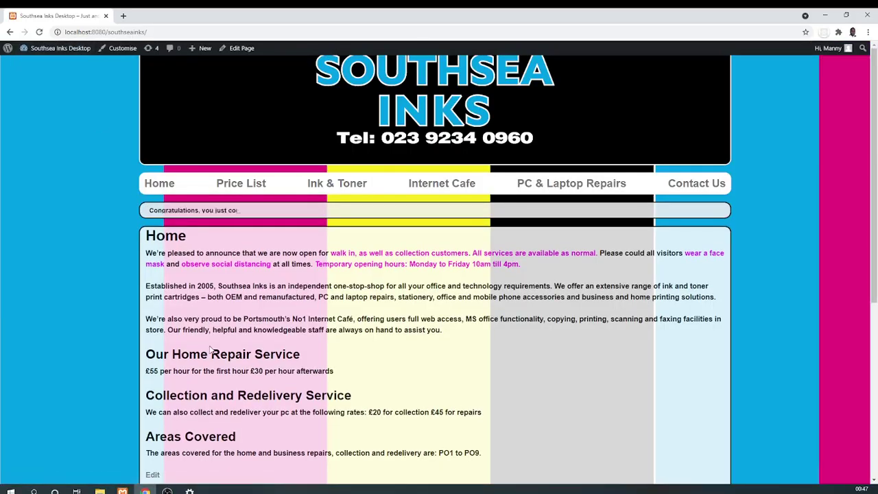
click(58, 50)
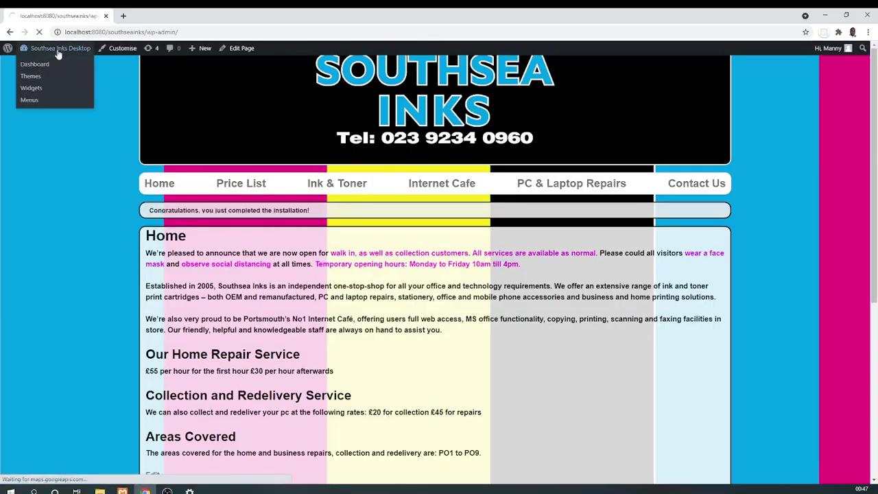
click(29, 154)
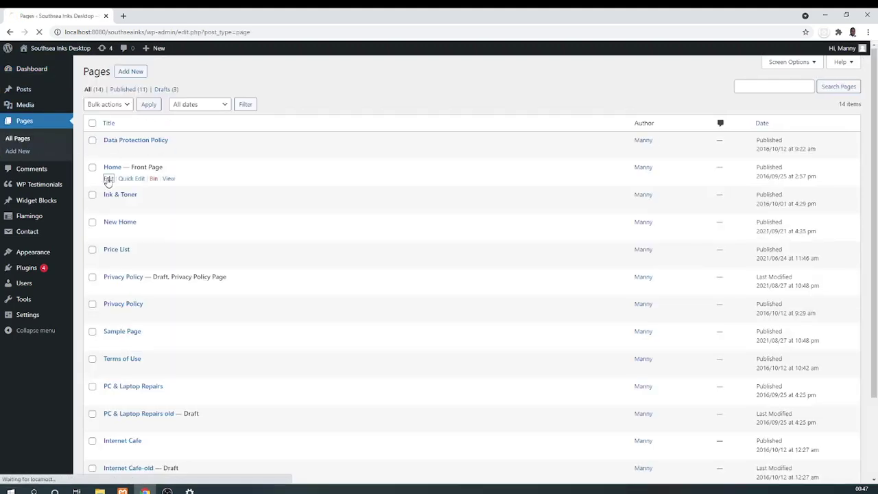
click(109, 178)
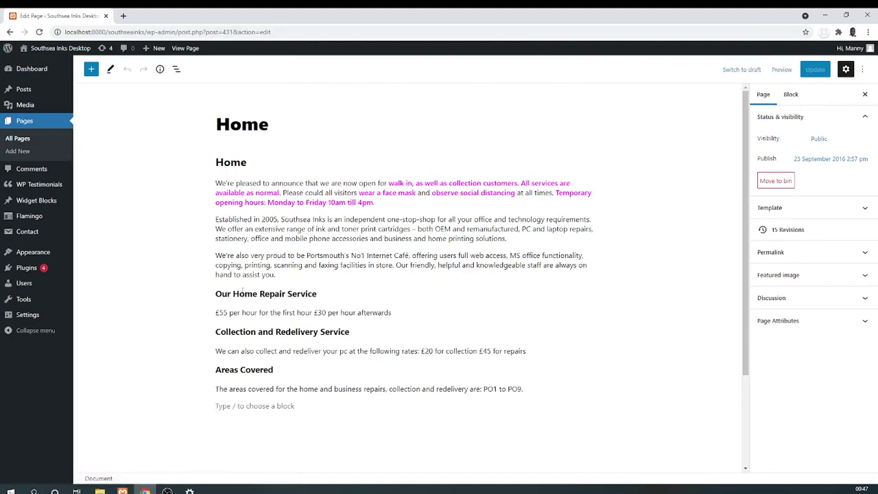
- Delete the word "Service" from the end of the "Our Home Repair Service" heading
click(317, 294)
key(BackSpace)
key(BackSpace)
key(BackSpace)
key(BackSpace)
key(BackSpace)
key(BackSpace)
key(BackSpace)
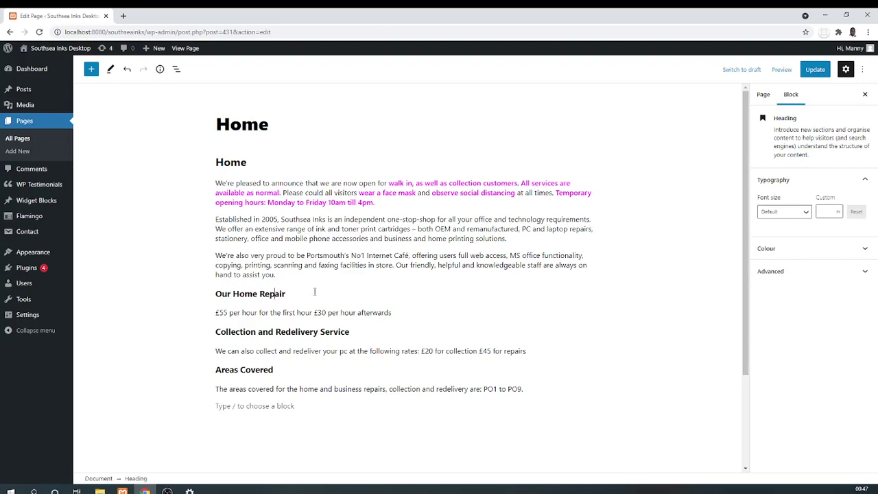
- Remove "Our" from the start of the heading and undo its accidental merge into the paragraph above
key(Right)
key(Right)
key(BackSpace)
key(BackSpace)
key(BackSpace)
key(BackSpace)
key(BackSpace)
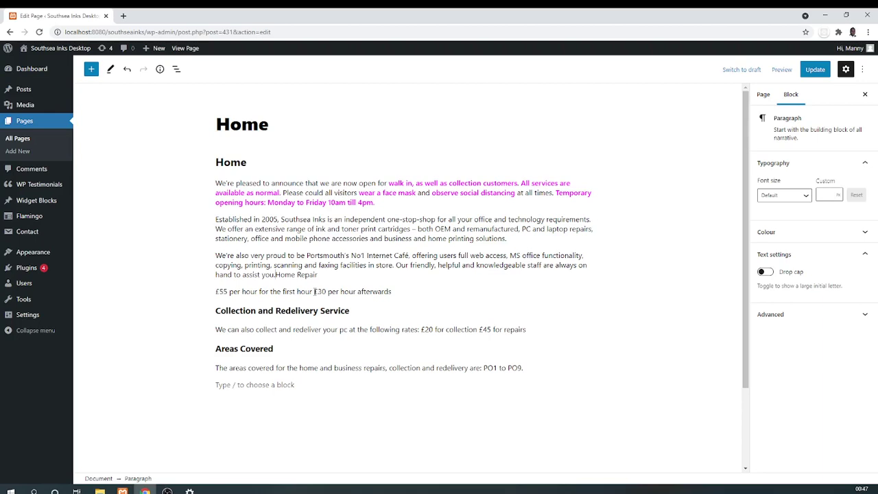
key(ctrl+z)
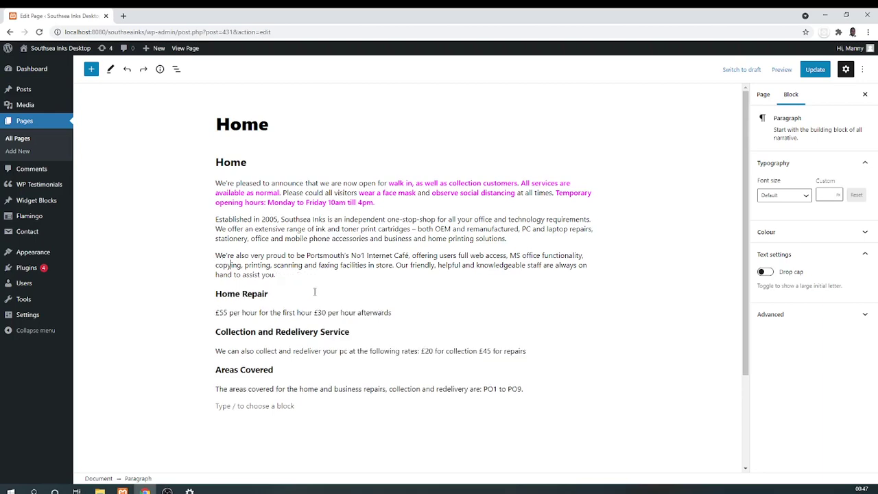
- Add an "s" to the end of the heading so it reads "Home Repairs", and update the page
key(Down)
key(Down)
key(Right)
key(Right)
key(Right)
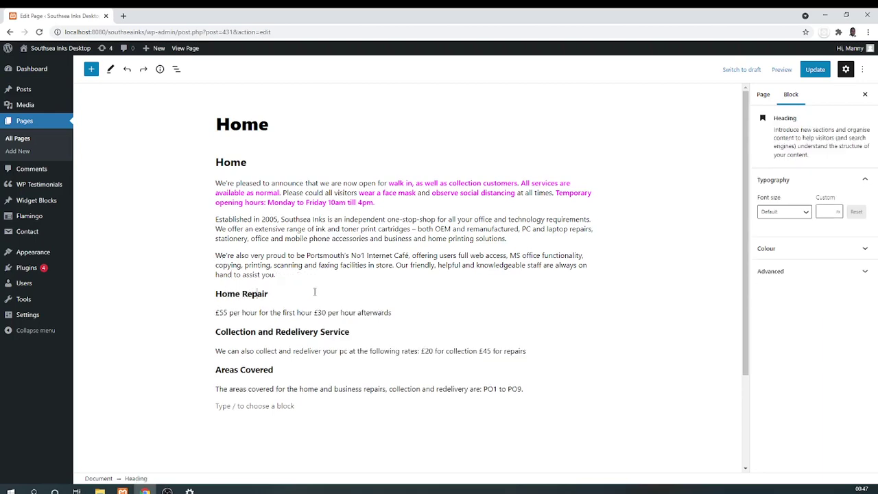
key(Right)
key(Right)
key(Right)
text(s)
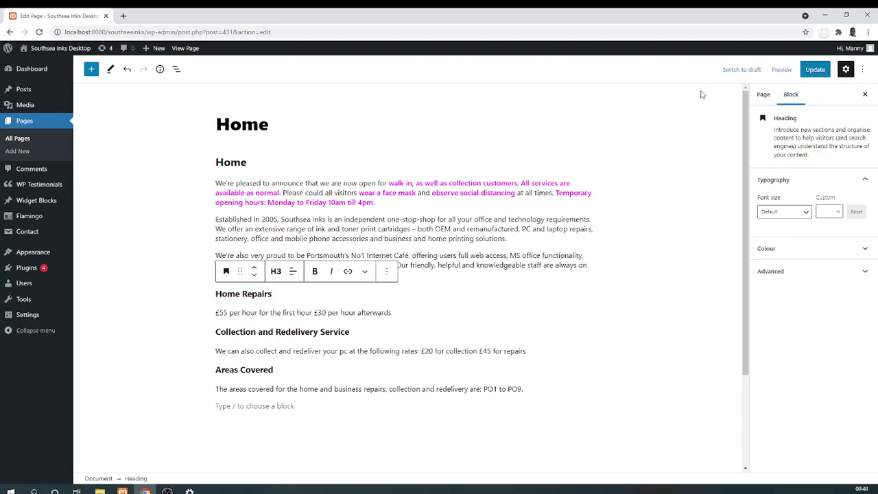
click(814, 71)
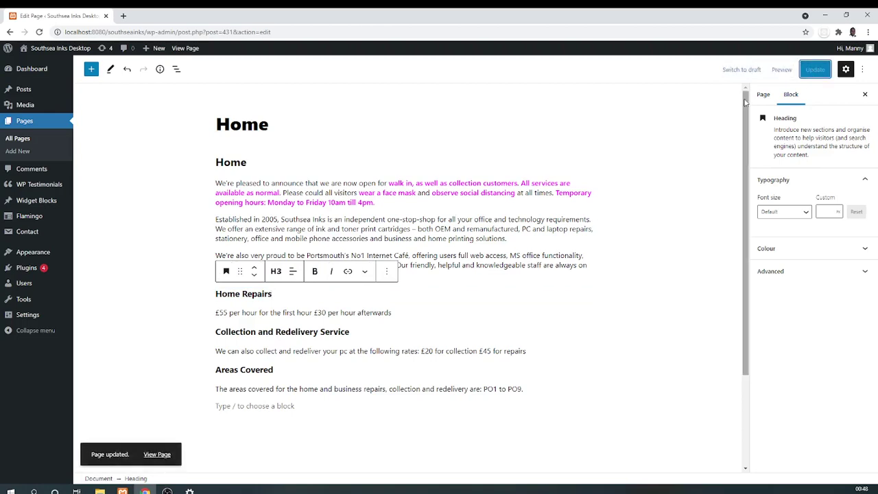